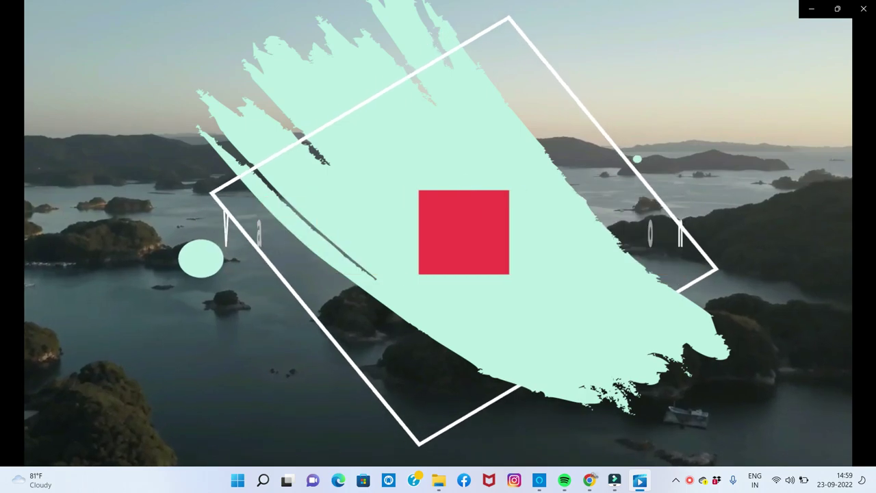
Step: Let the education trailer play to its end, then close Windows Media Player
mouse_move(727, 199)
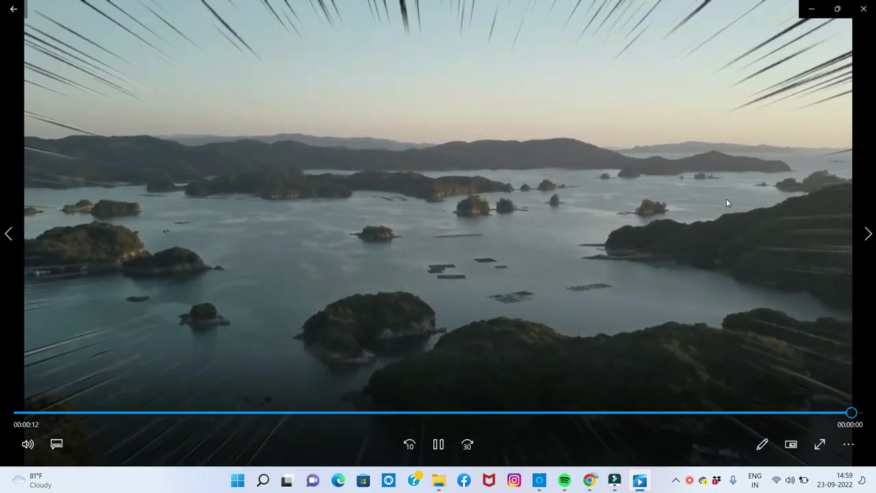
click(864, 9)
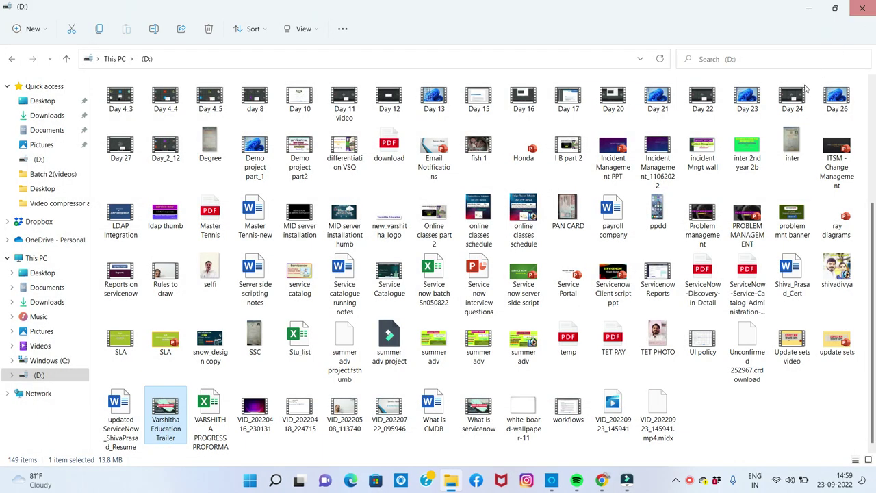
Step: Close the D: drive folder and restore the ServiceNow Developers window in Chrome
click(862, 9)
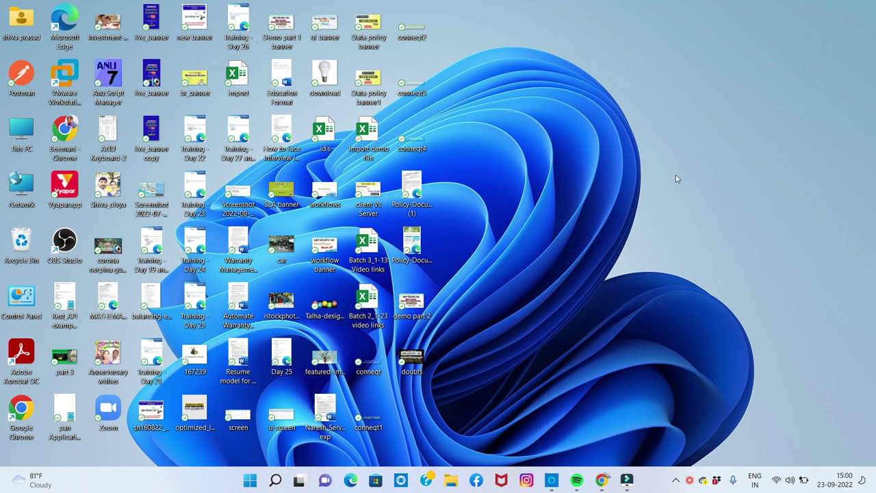
click(601, 480)
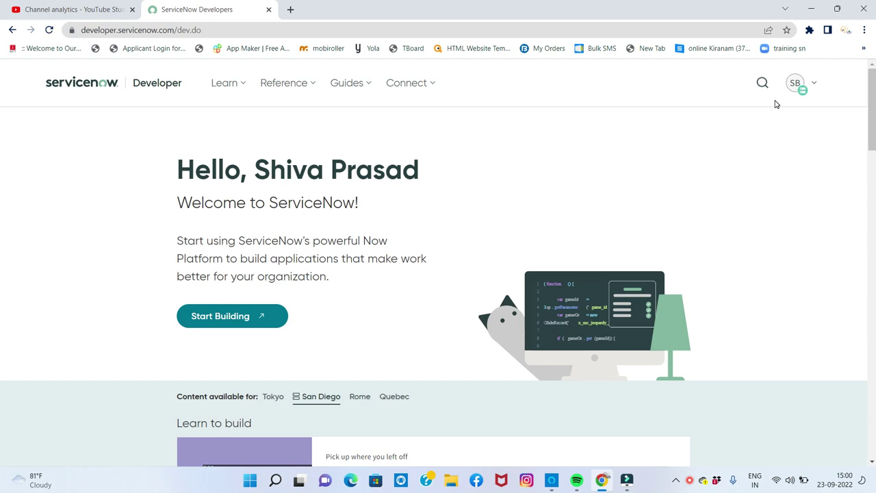
Step: Open the My Instance panel and check that the release reads San Diego
click(794, 84)
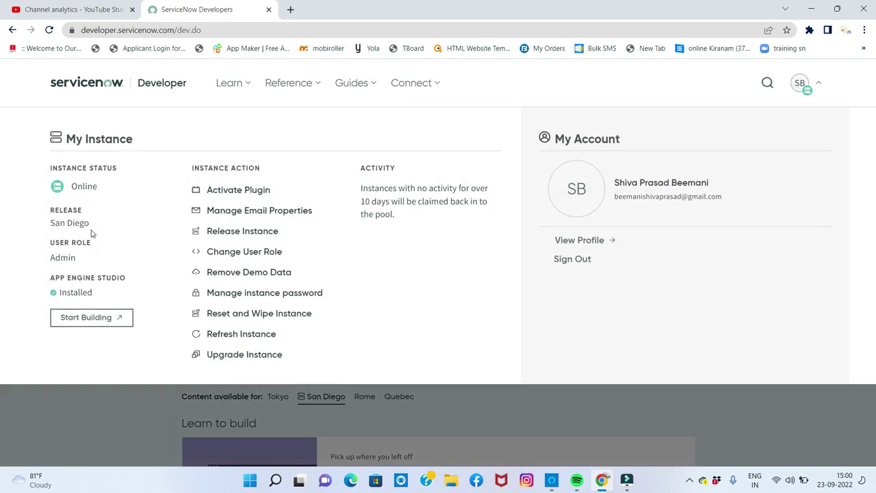
drag(90, 225, 49, 223)
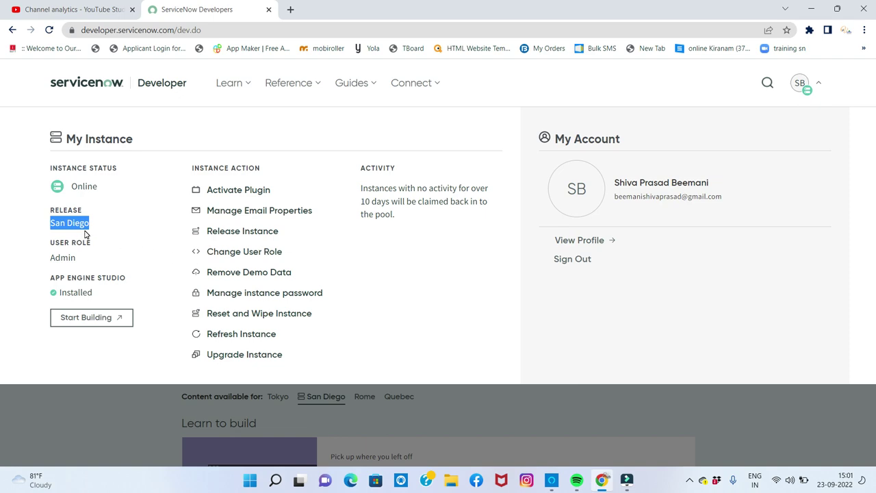
click(497, 405)
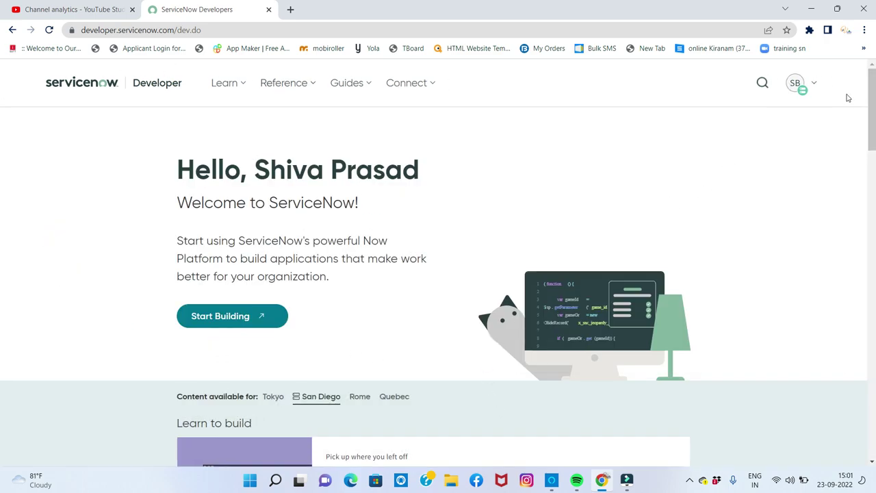
click(798, 86)
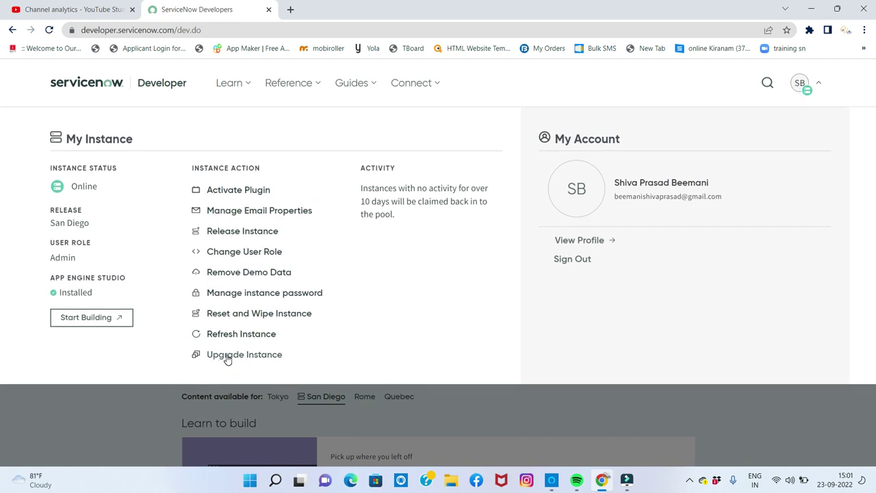
Step: Confirm the instance history is empty, then choose Tokyo Patch 1 as the upgrade target
click(228, 357)
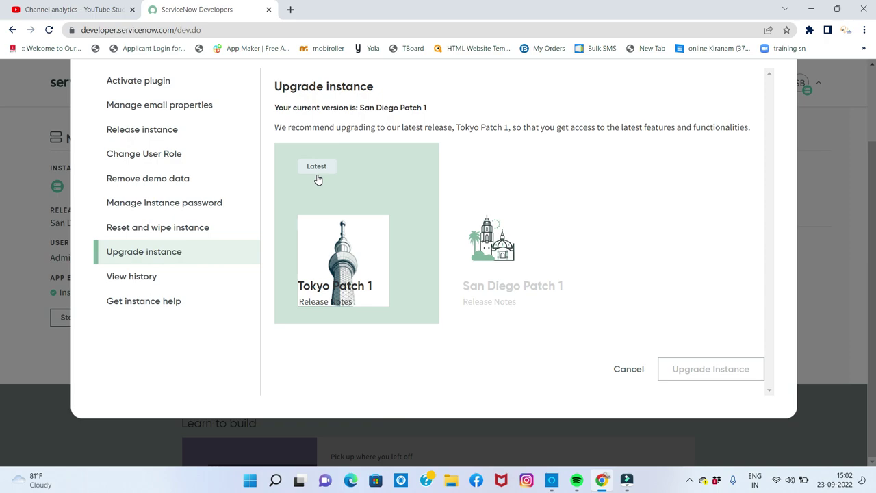
click(146, 279)
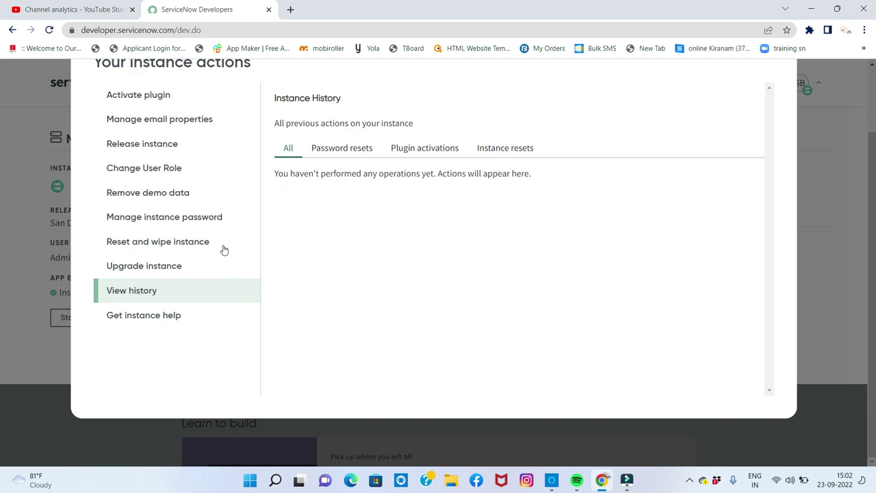
click(181, 268)
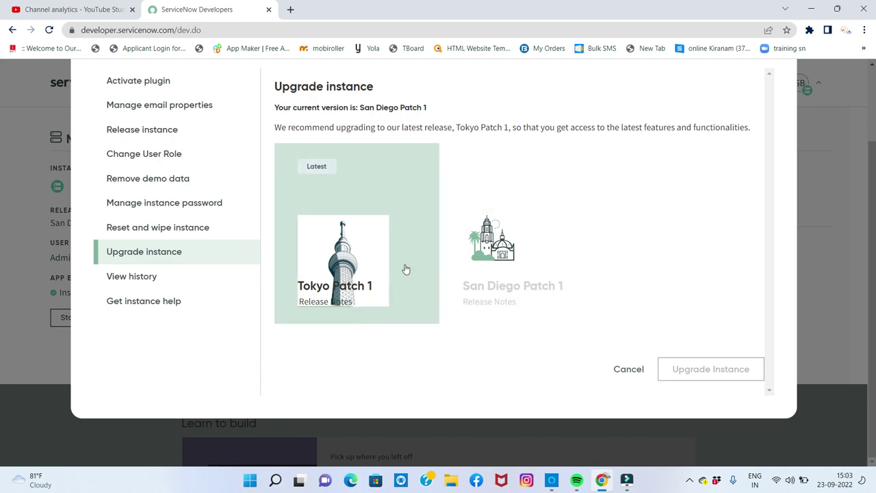
click(373, 245)
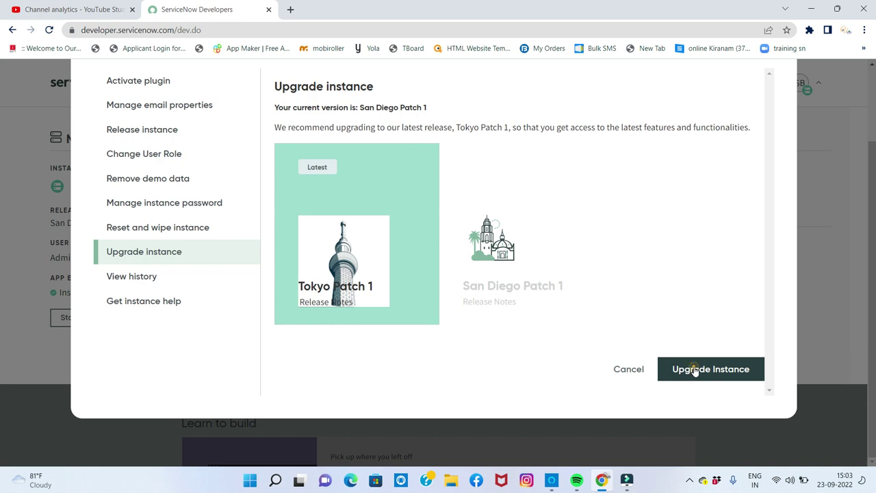
Step: Upgrade the instance to Tokyo Patch 1 and dismiss the instance actions window
click(692, 368)
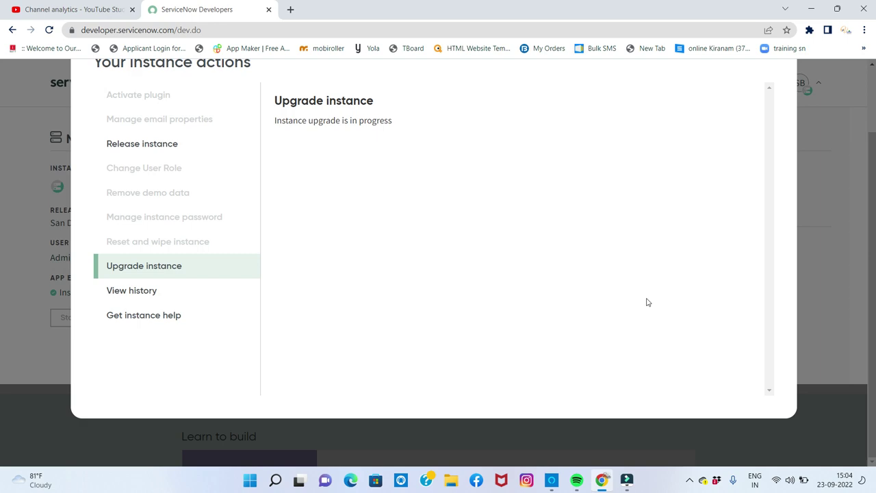
scroll(828, 266, up, 2)
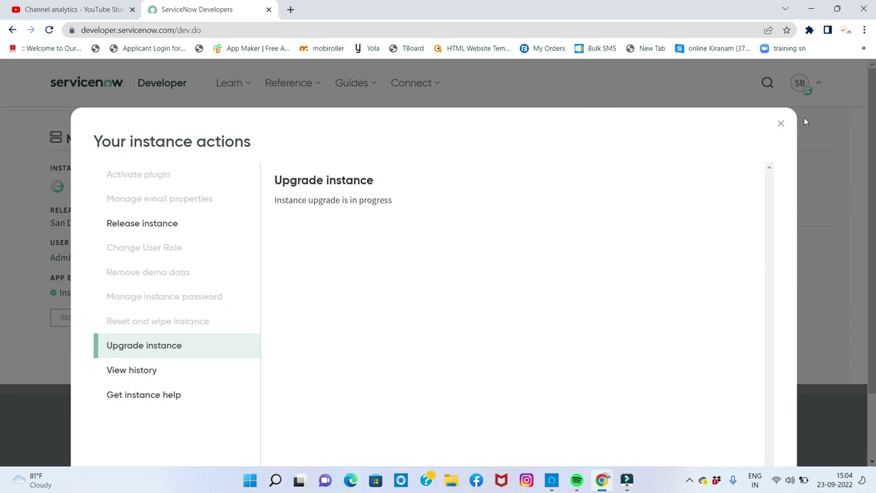
click(781, 124)
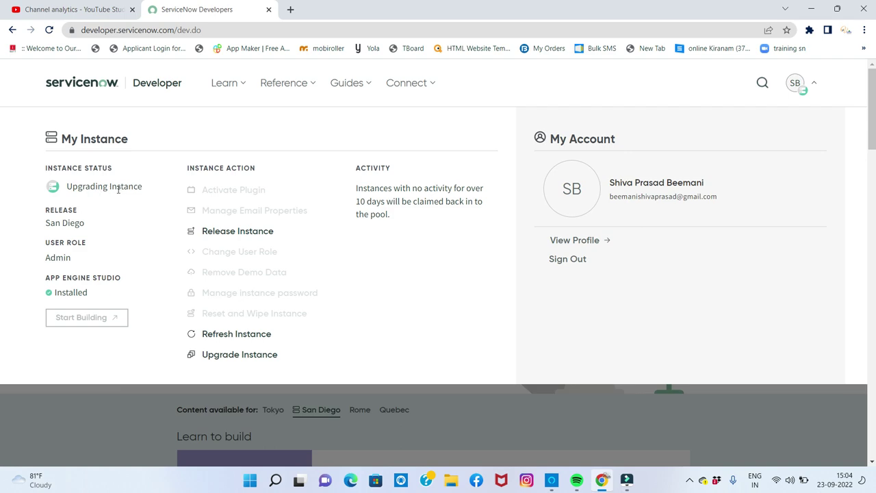
Step: Note the Upgrading Instance status, then sign out of the developer account
drag(68, 185, 156, 185)
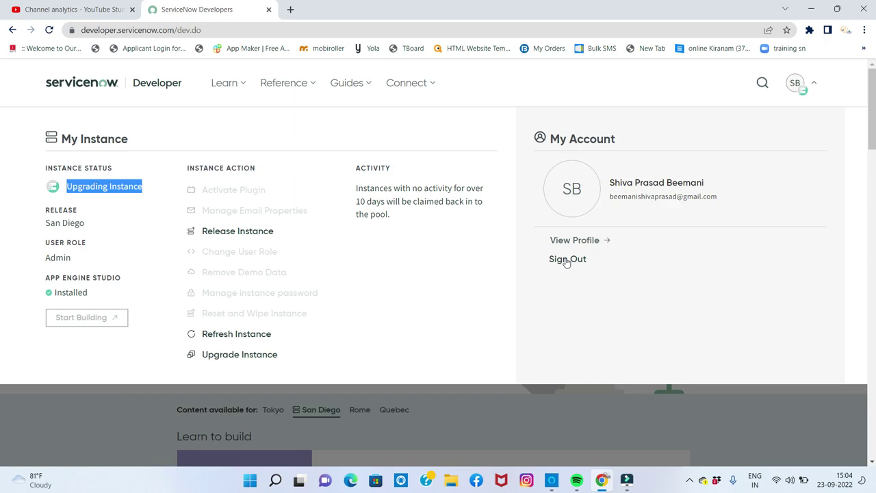
click(567, 260)
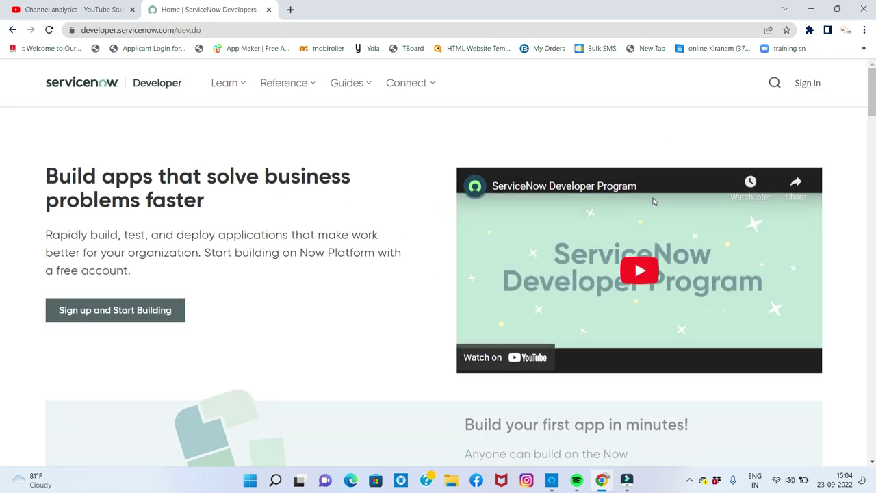
Step: Start signing in with a saved email, then clear the partly entered password
click(802, 84)
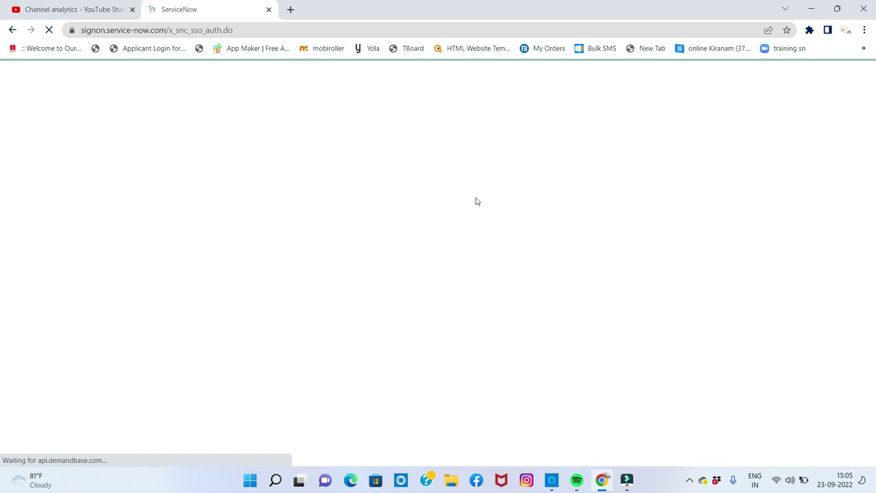
click(510, 215)
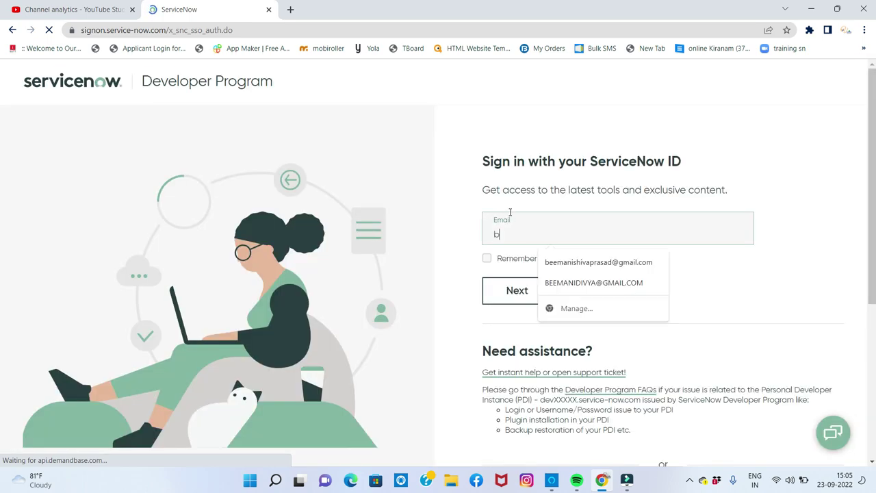
click(555, 280)
click(543, 284)
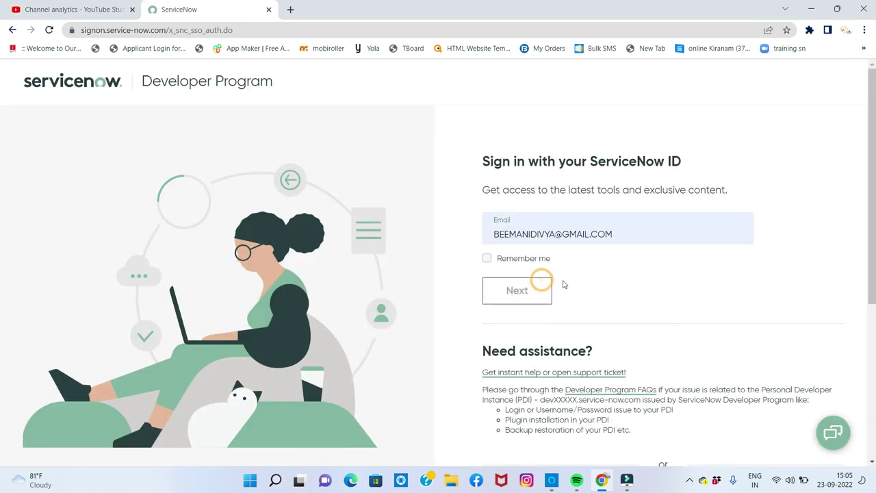
click(542, 260)
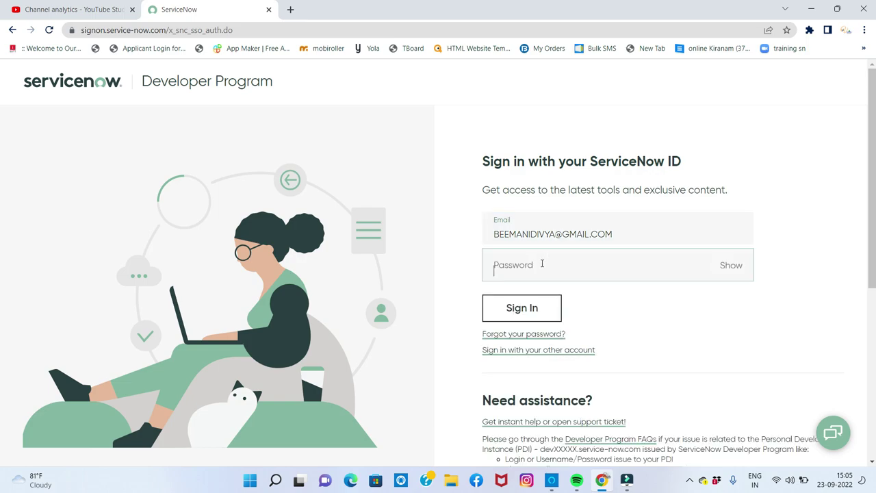
text(*)
key(BackSpace)
Step: Return to the developer home page and reopen a fresh sign-in form
drag(657, 225, 485, 228)
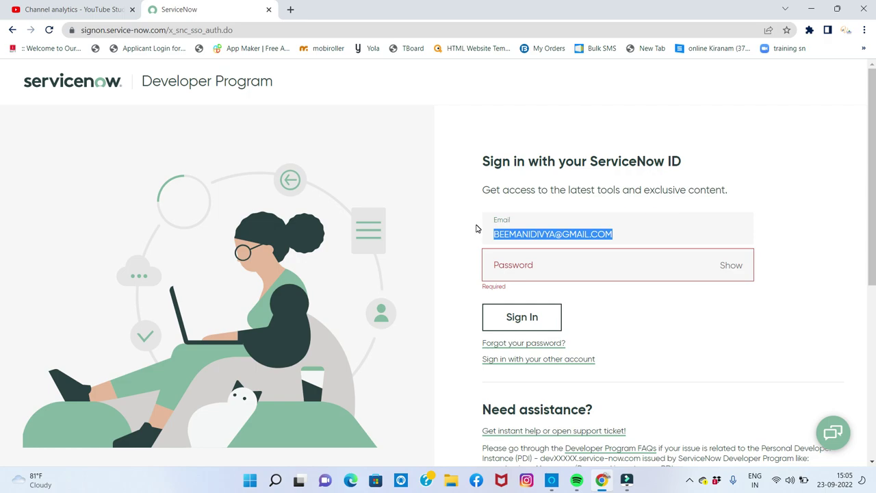
drag(631, 233, 482, 228)
click(12, 30)
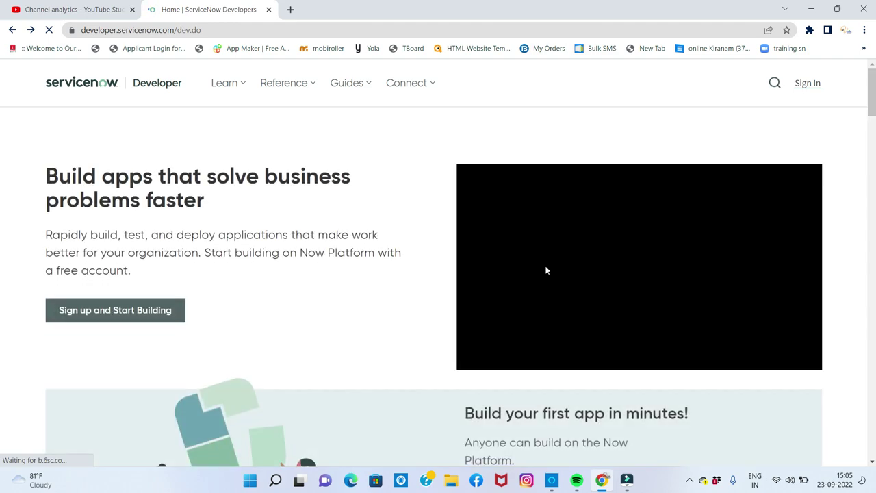
click(808, 82)
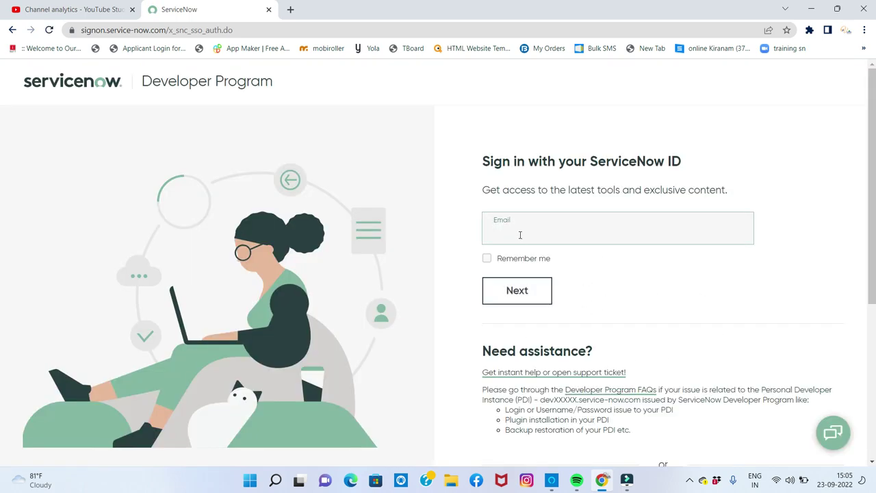
Step: Sign in using the saved institute account email and the account password
click(593, 265)
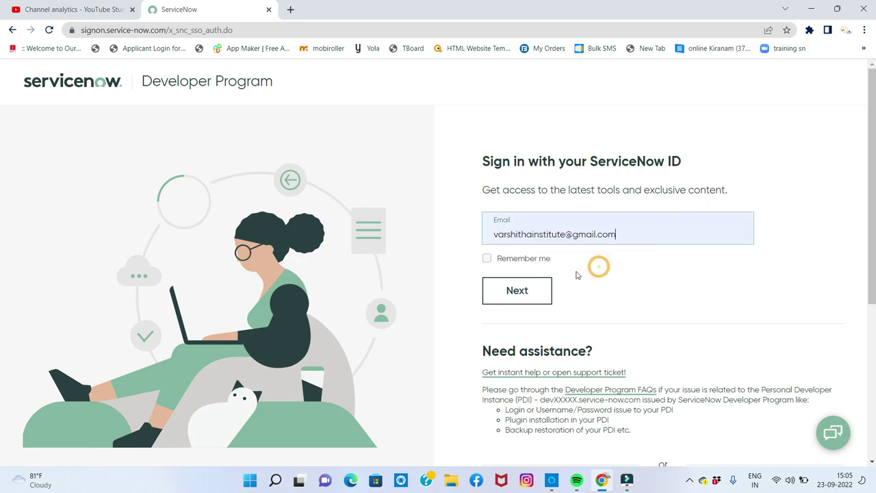
click(538, 292)
click(538, 292)
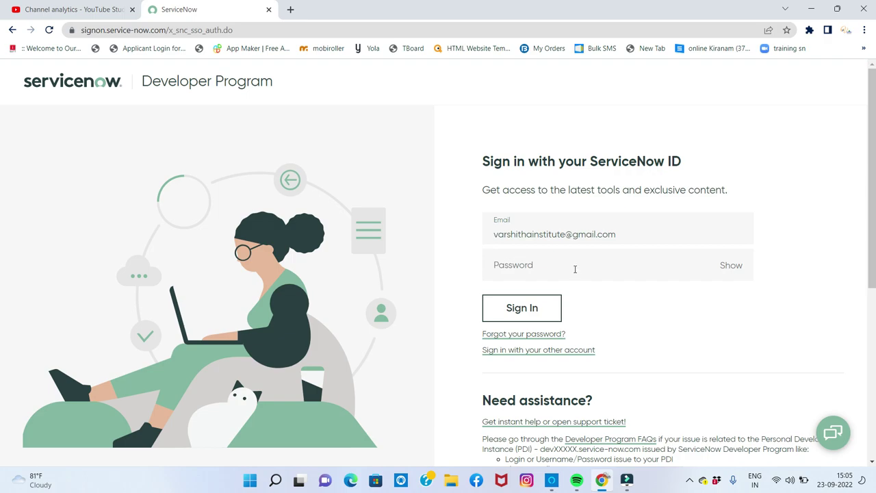
click(575, 271)
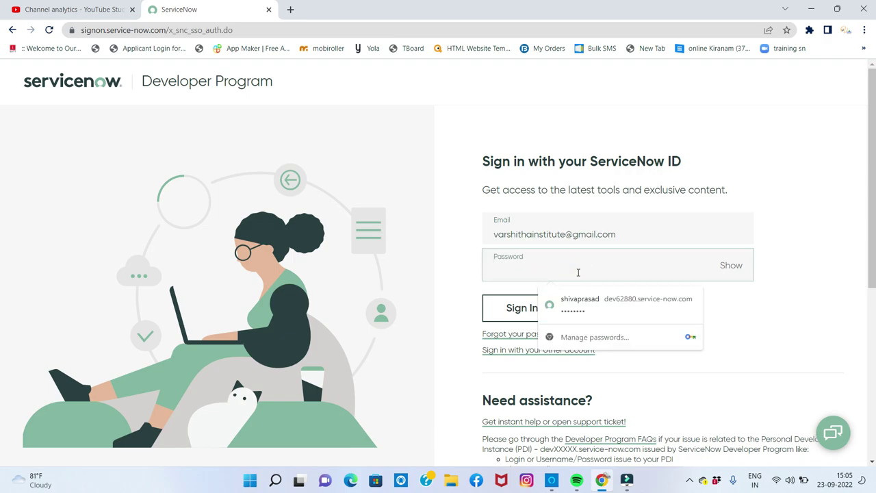
text(s****)
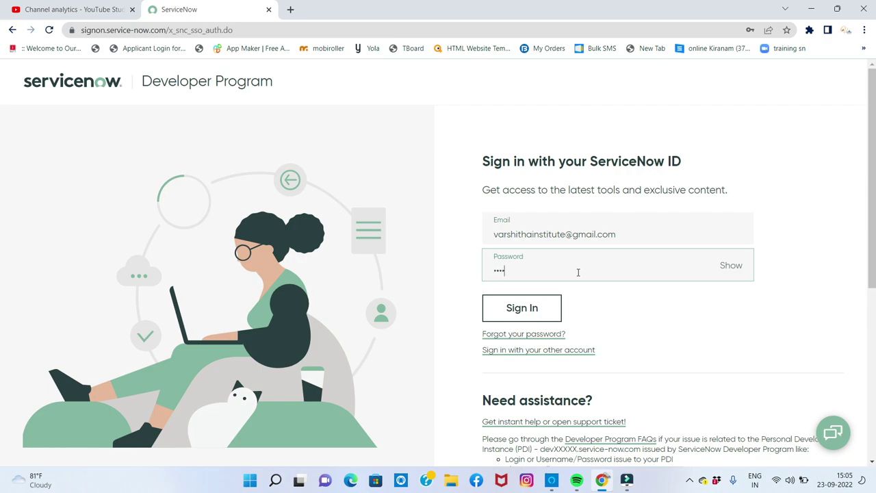
text(****)
click(552, 301)
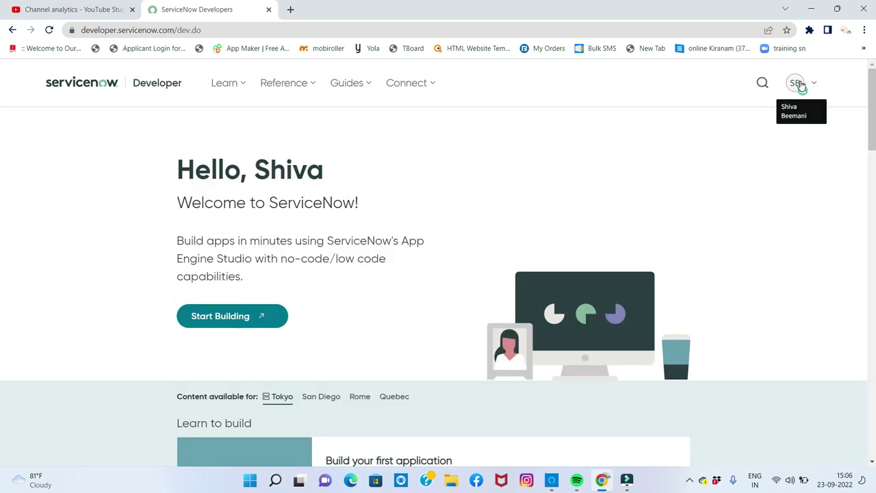
Step: Open the My Instance panel to confirm the Tokyo release and Online status
click(801, 85)
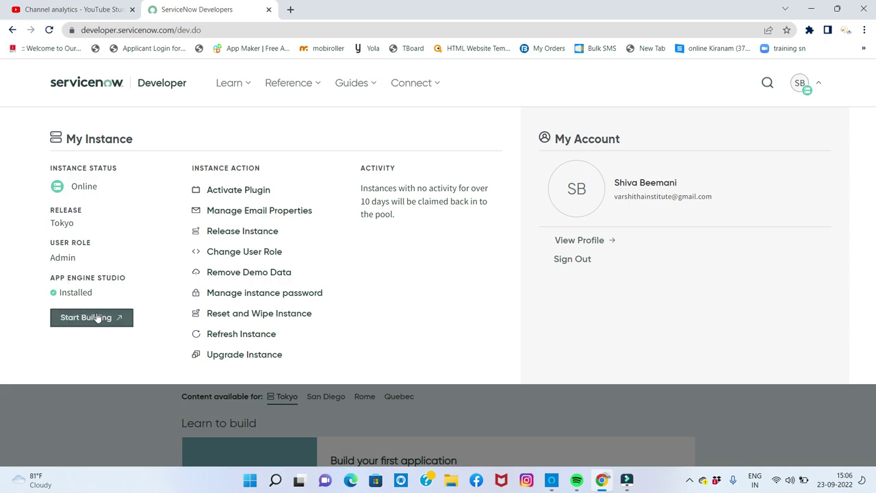
Step: Confirm the version is Tokyo Patch 1 and view its September 23, 2022 upgrade history entry
click(250, 355)
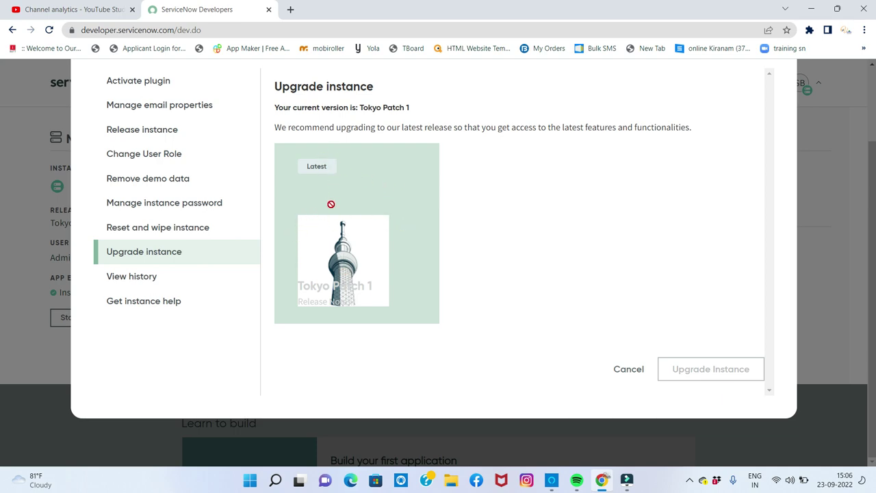
click(139, 279)
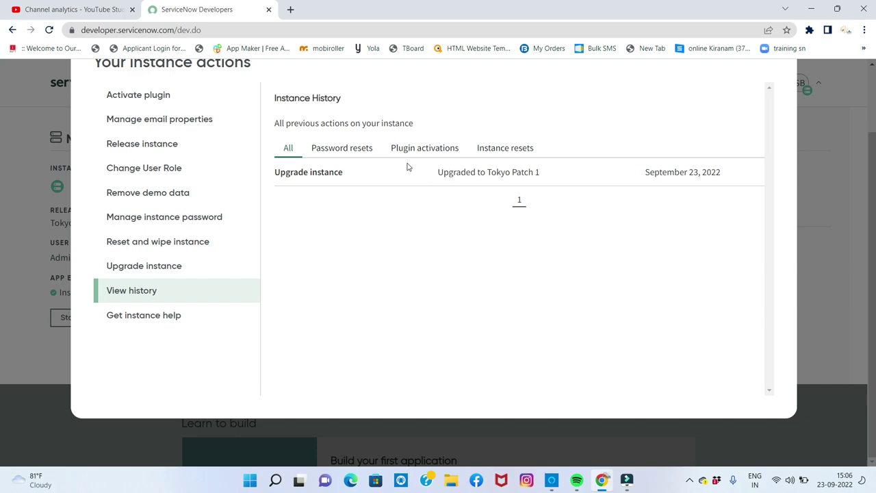
Step: Review the Password resets, Plugin activations, Instance resets and All history entries, then close the dialog
click(332, 149)
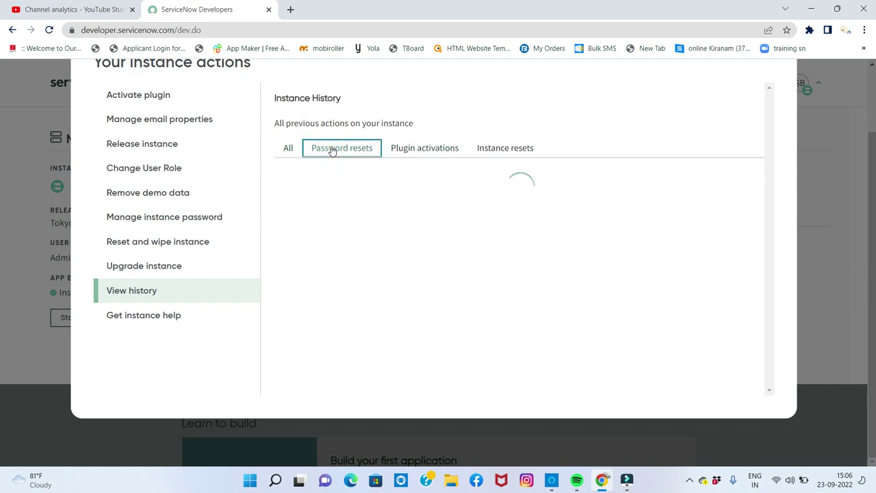
click(413, 153)
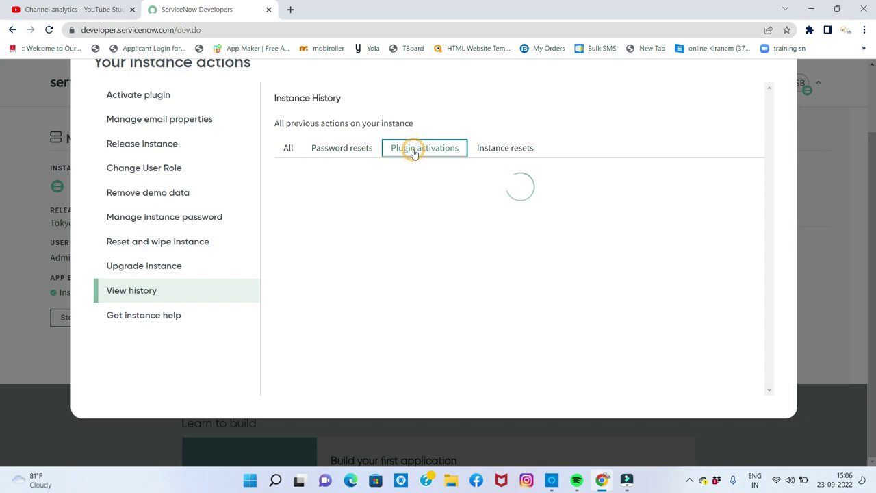
click(521, 151)
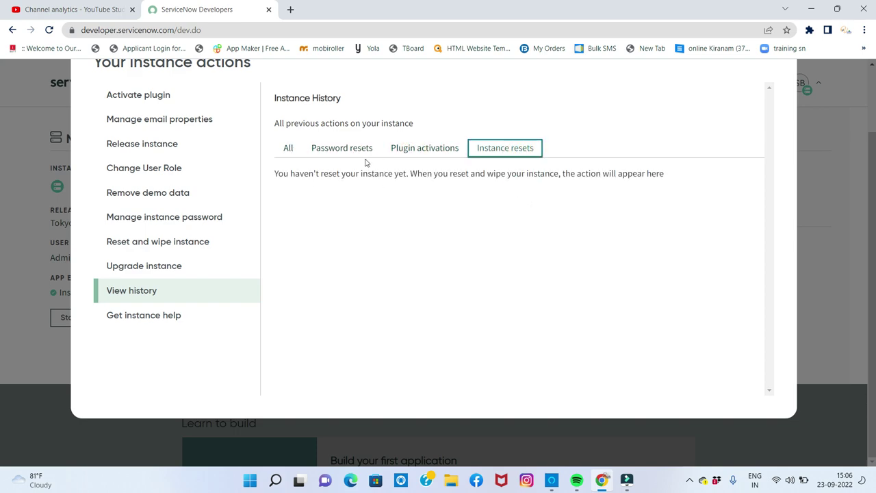
click(292, 151)
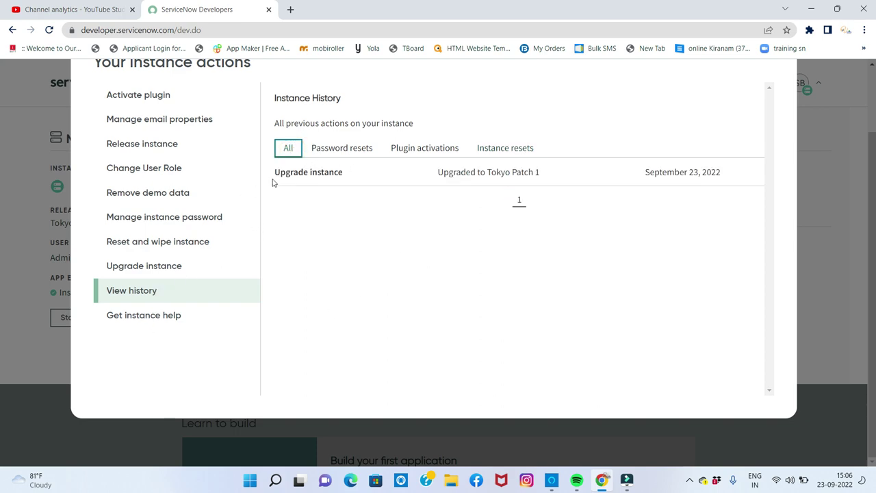
drag(274, 172, 349, 172)
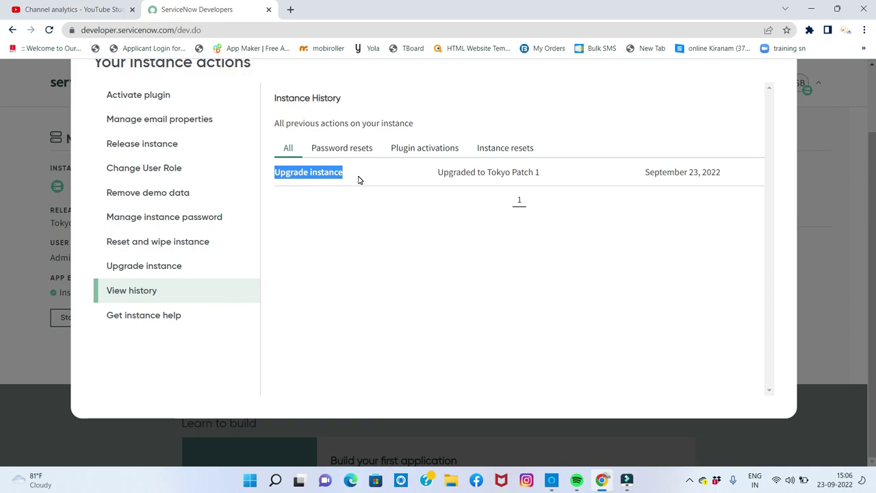
scroll(812, 166, up, 2)
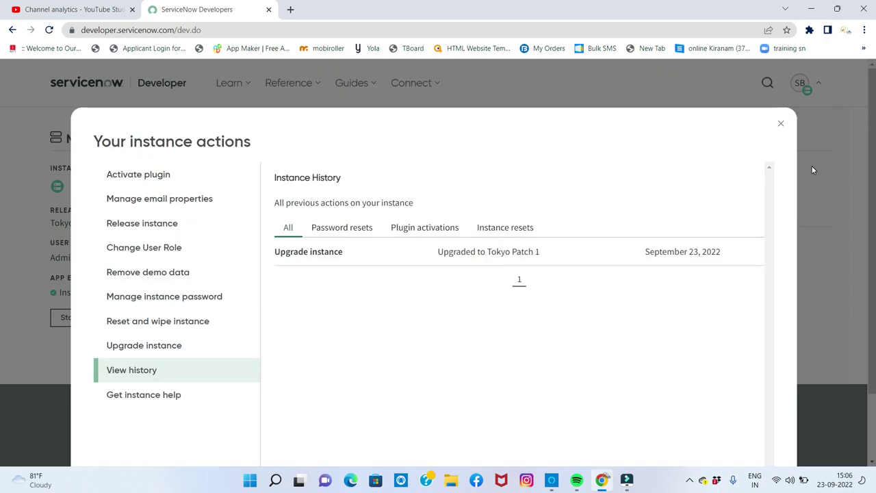
click(781, 128)
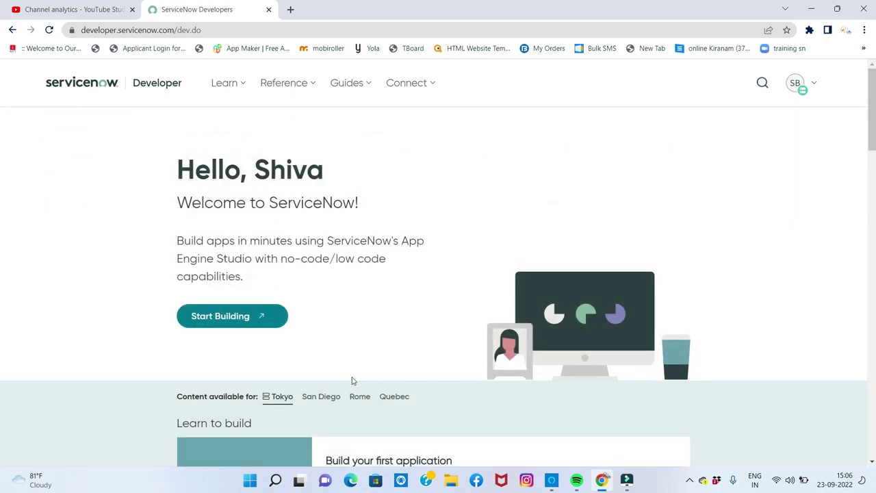
Step: Start Building to open the developer instance's App Engine Studio in a new tab
click(243, 316)
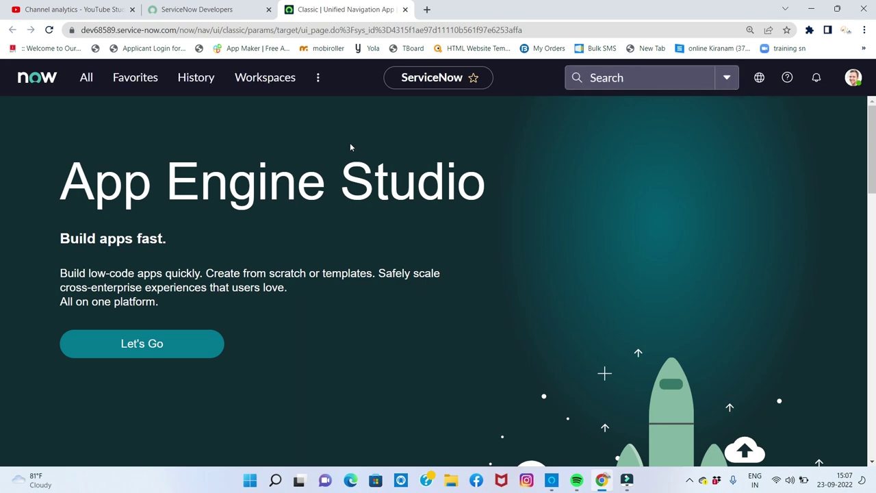
Step: Go to stats.do from the navigator filter and highlight the Tokyo build name
click(92, 83)
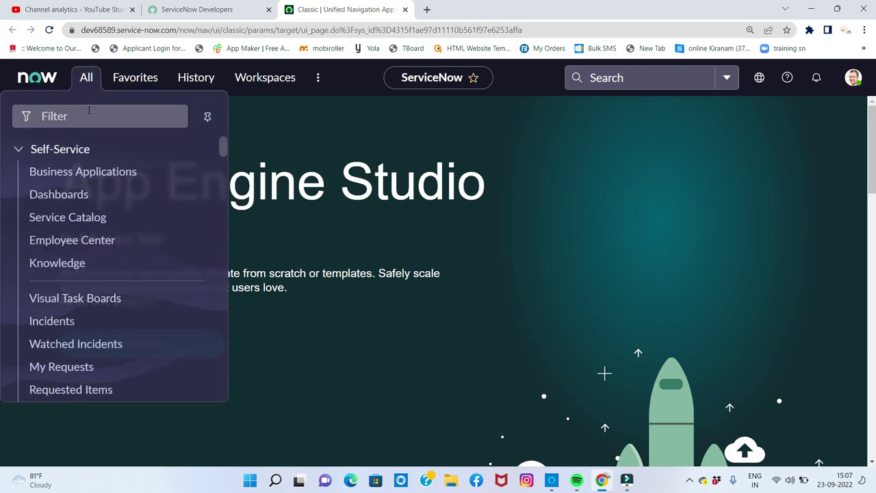
text(s)
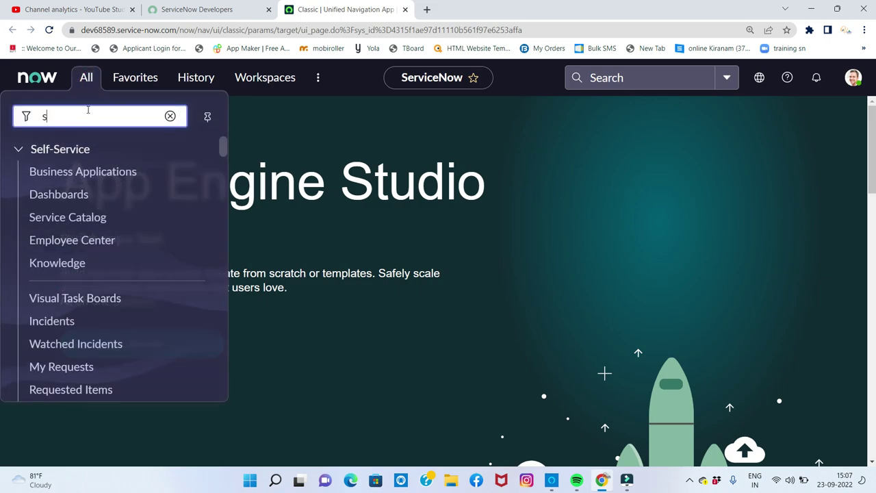
text(tats,)
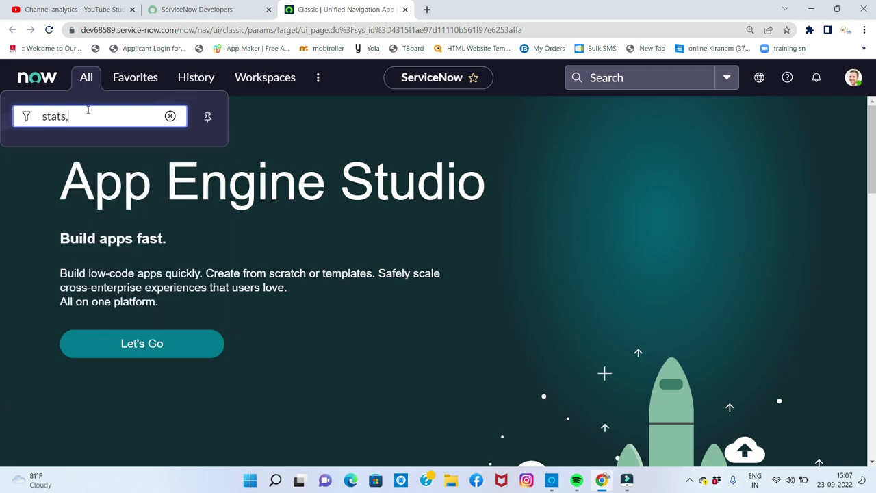
key(BackSpace)
text(.do)
key(Return)
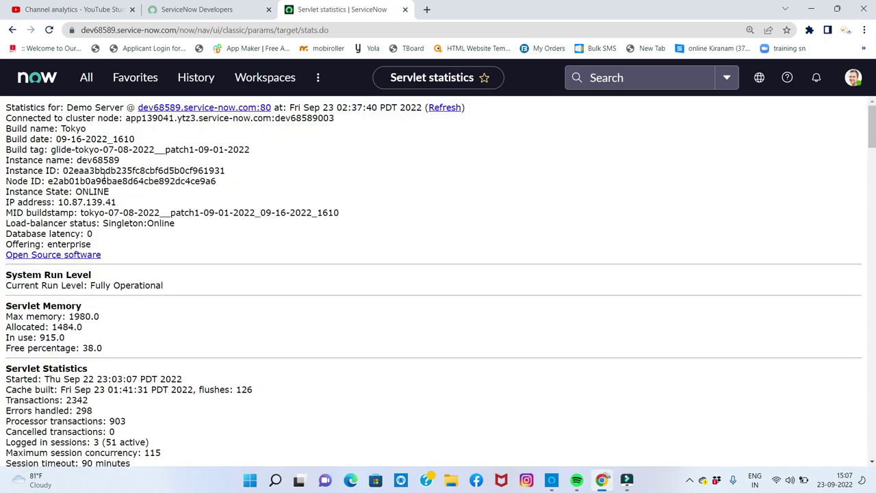
double_click(64, 128)
Step: In a new tab, open Gmail and read the Personal Developer Instance Upgrade Successful email
click(427, 11)
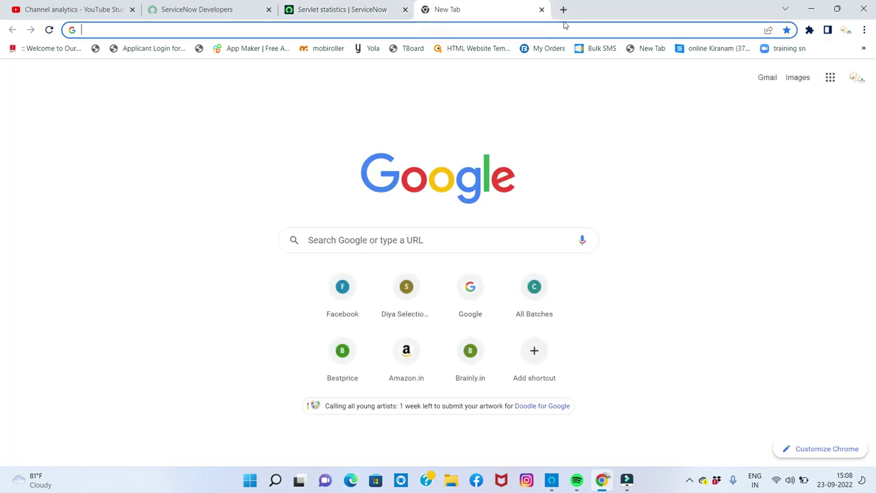
click(767, 77)
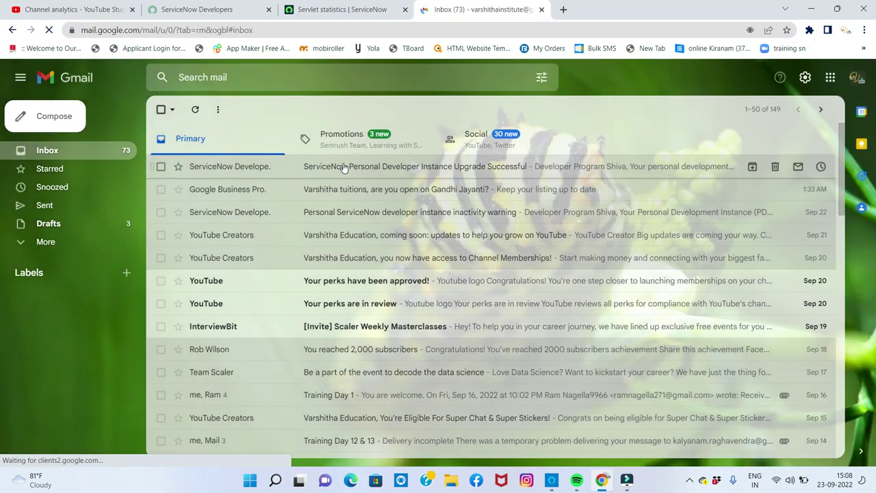
click(344, 168)
scroll(256, 197, down, 1)
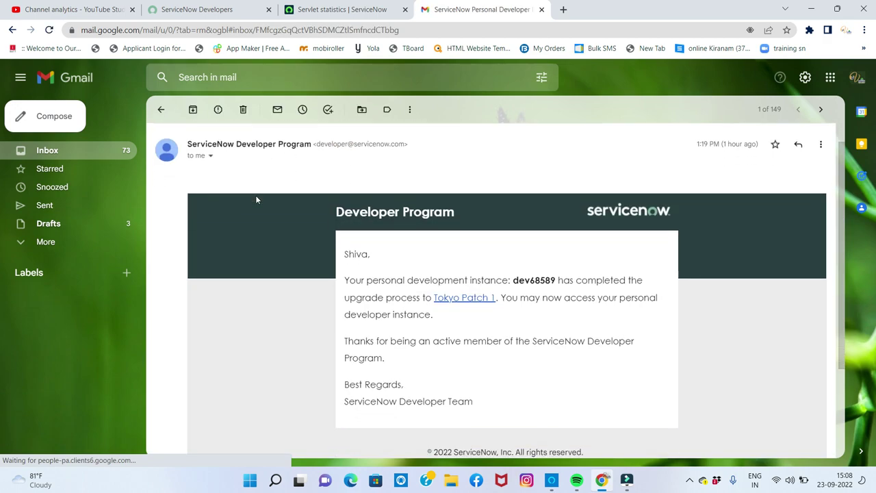
scroll(257, 200, down, 1)
scroll(265, 196, up, 1)
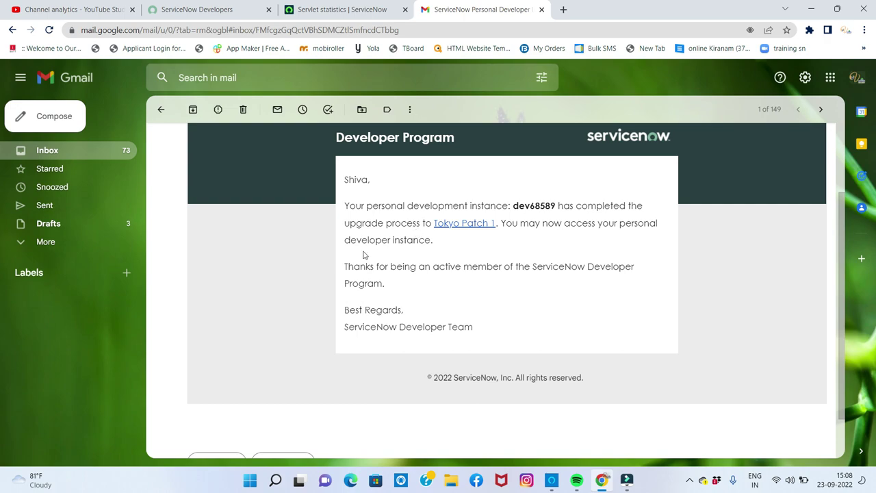
Step: Back in ServiceNow, open System Definition > Tables via the navigator filter 'tables'
click(321, 8)
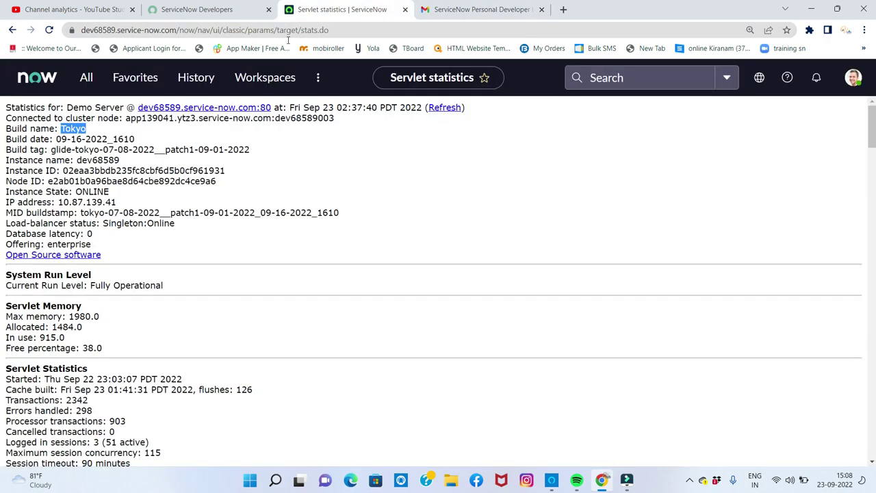
click(86, 80)
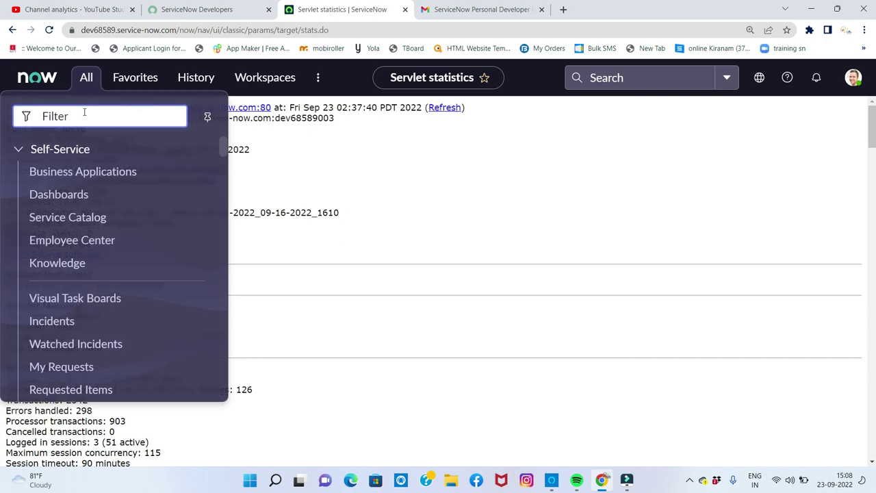
click(84, 112)
text(tables)
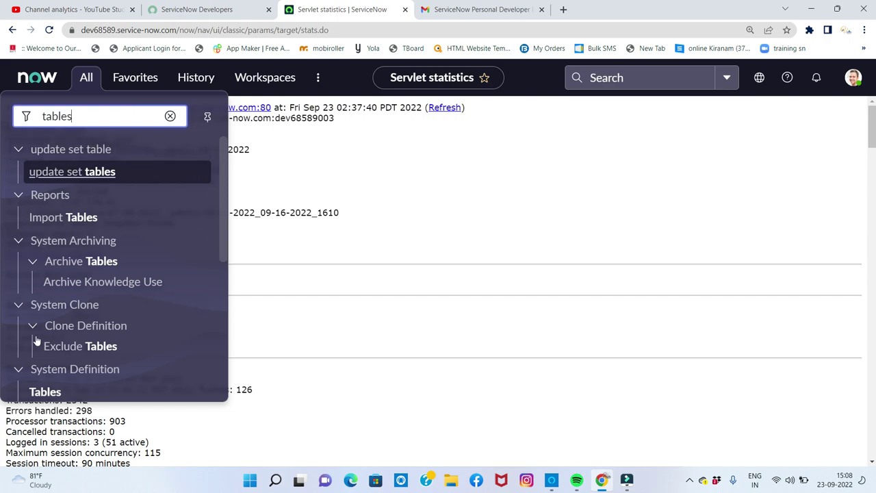
scroll(37, 340, down, 2)
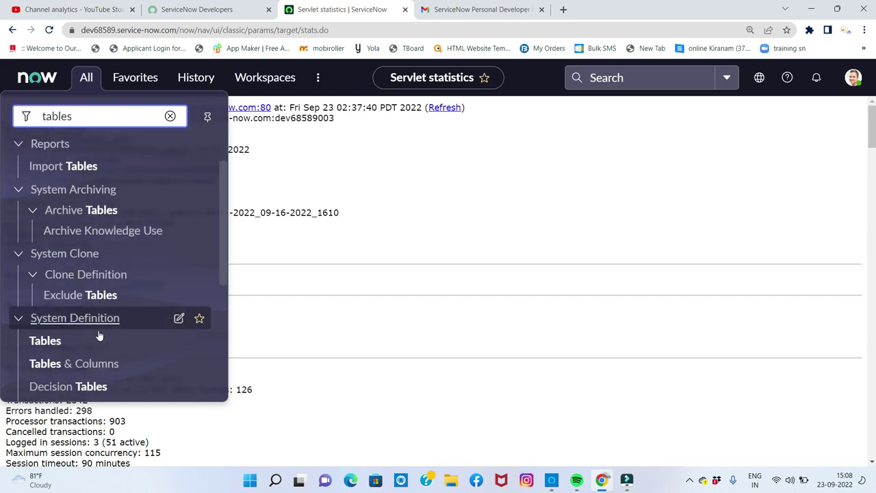
click(42, 334)
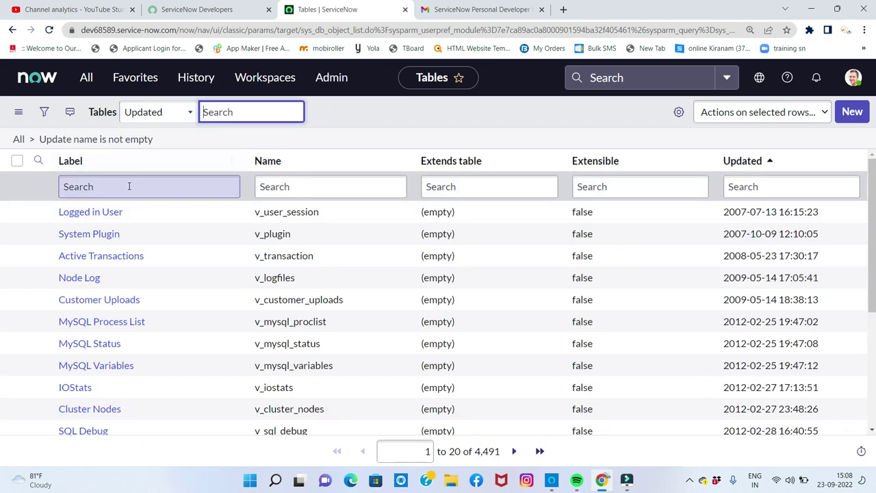
Step: Filter the Tables list by label to show only the two custom education tables
click(129, 187)
text(varshitha)
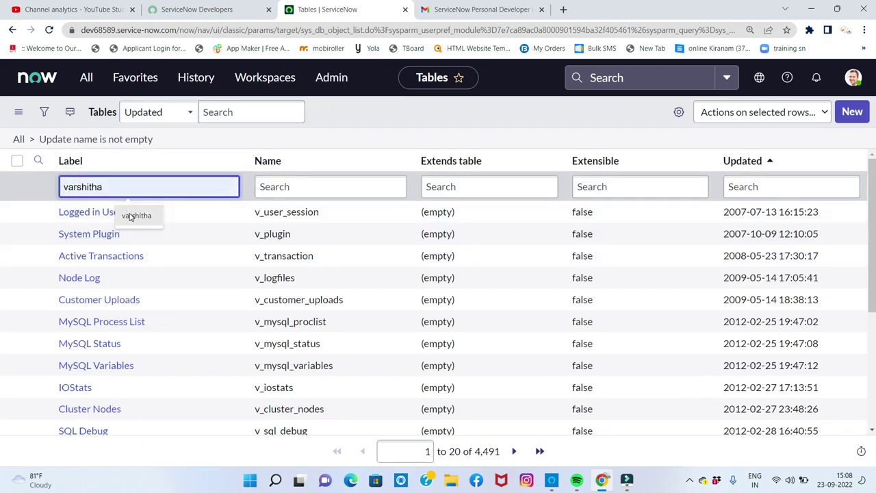
click(130, 215)
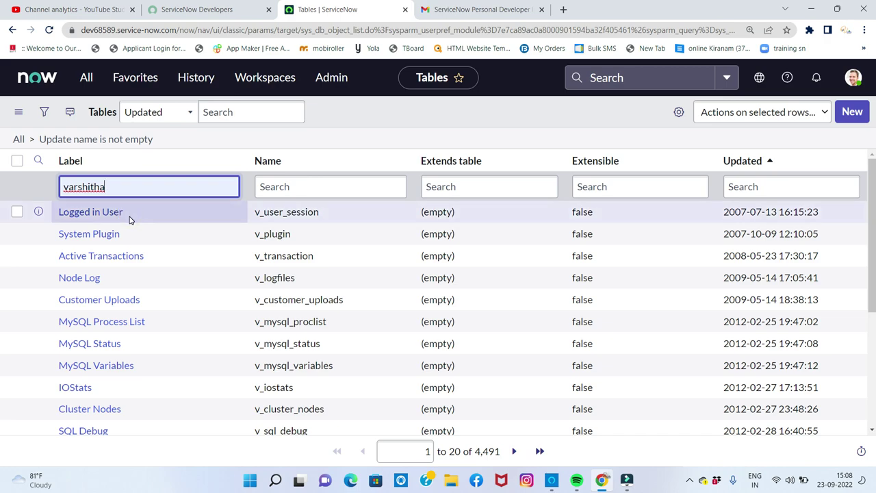
key(Return)
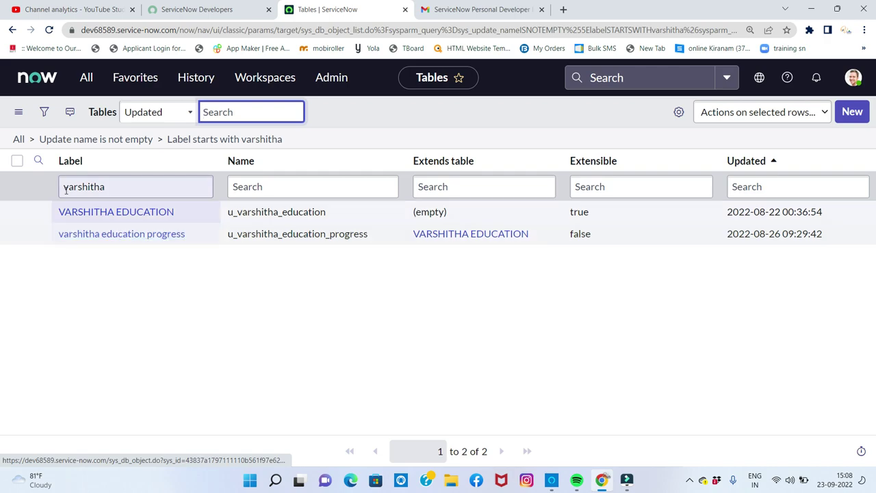
click(86, 77)
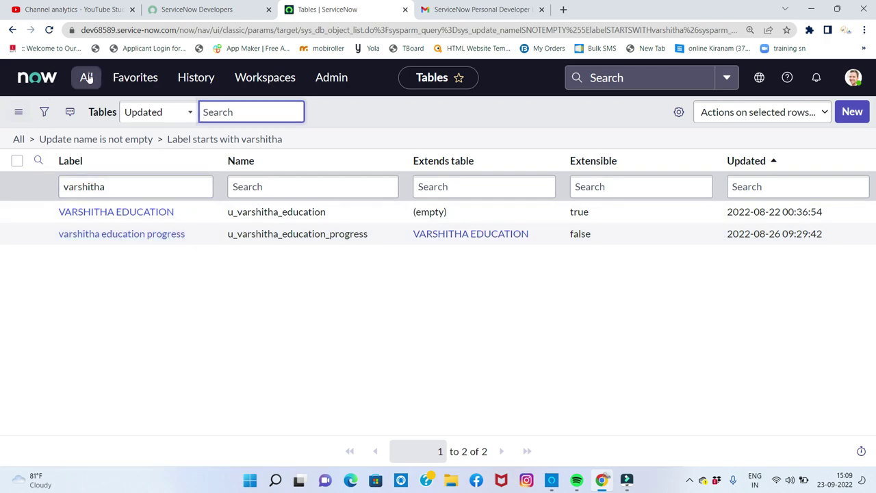
click(418, 310)
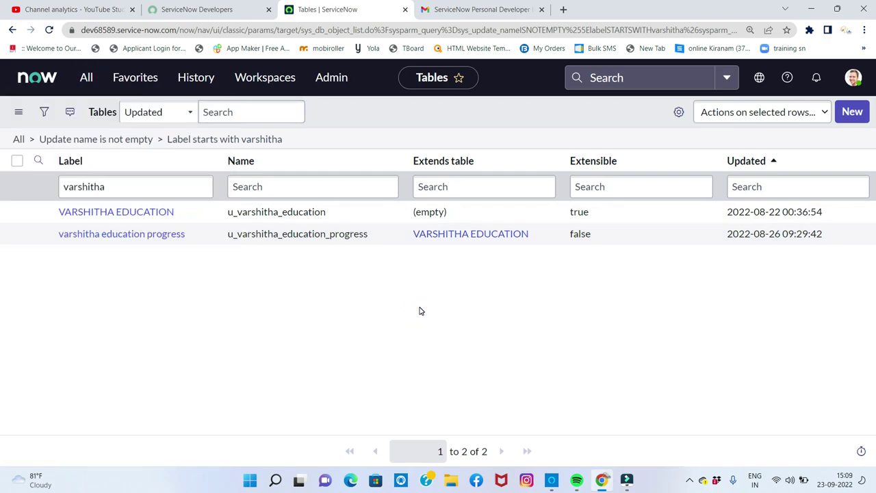